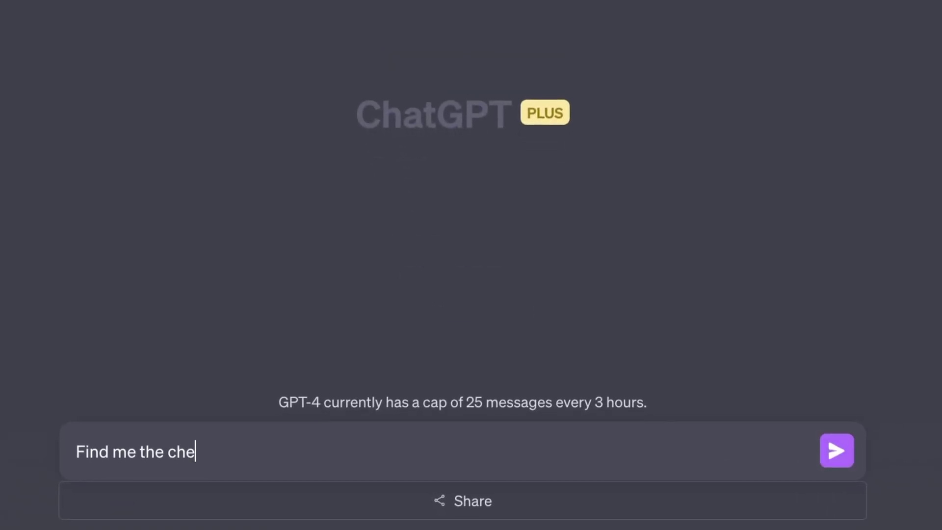
- Ask for the cheapest direct DEN-to-SFO flight in the next week, sent to Reflect notes
{"action": "type", "text": "irect flight from DEN to "}
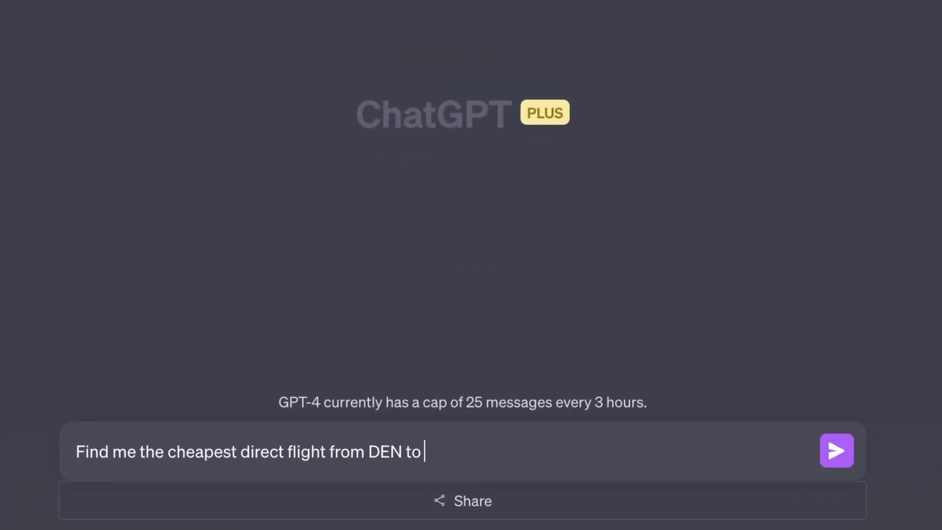
{"action": "type", "text": "SFO in the next week, and send it to my Re"}
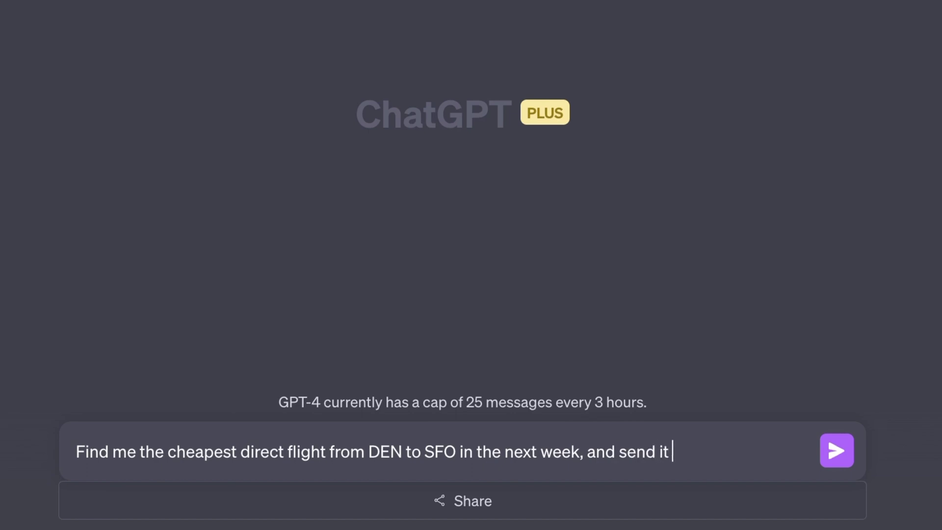
{"action": "type", "text": "flect notes."}
{"action": "key", "text": "Return"}
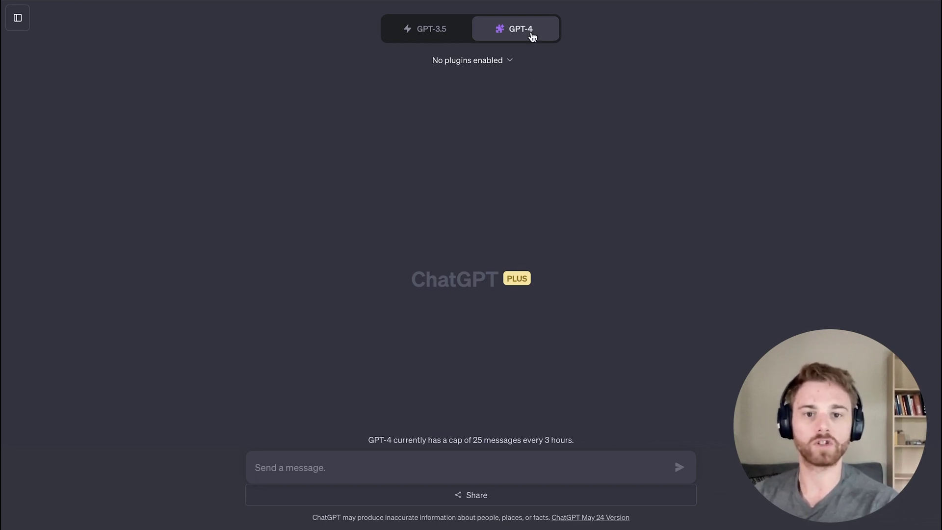
- Search the plugin store for 'refl' and install the Reflect Notes plugin
{"action": "mouse_move", "coordinate": [534, 34]}
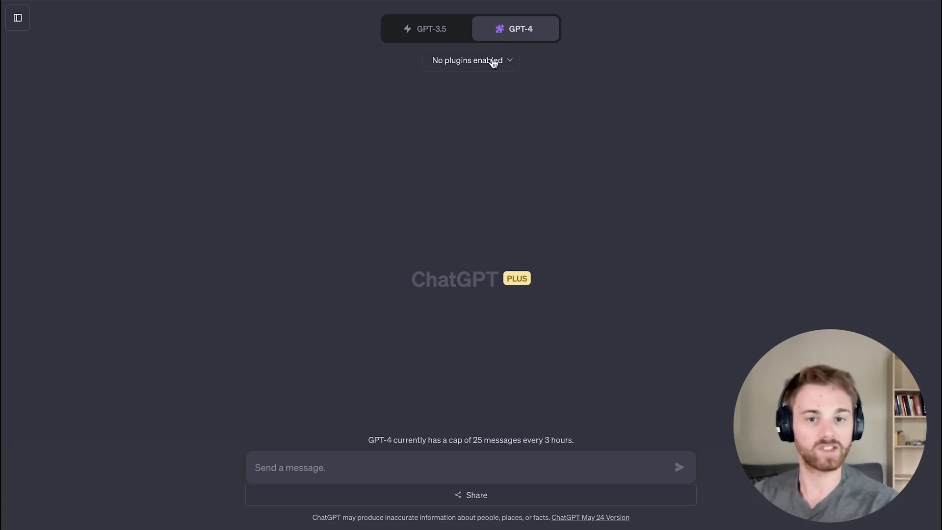
{"action": "left_click", "coordinate": [499, 64]}
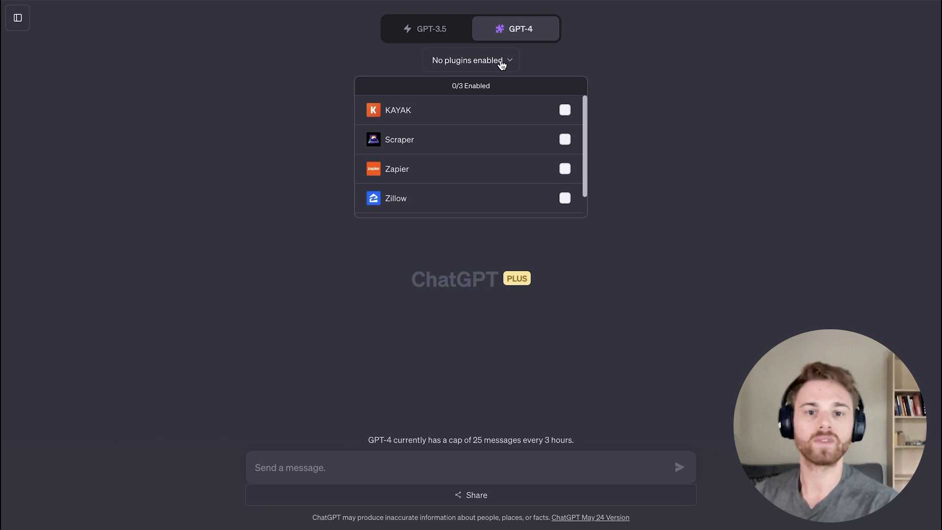
{"action": "scroll", "coordinate": [511, 126], "scroll_direction": "down", "scroll_amount": 1}
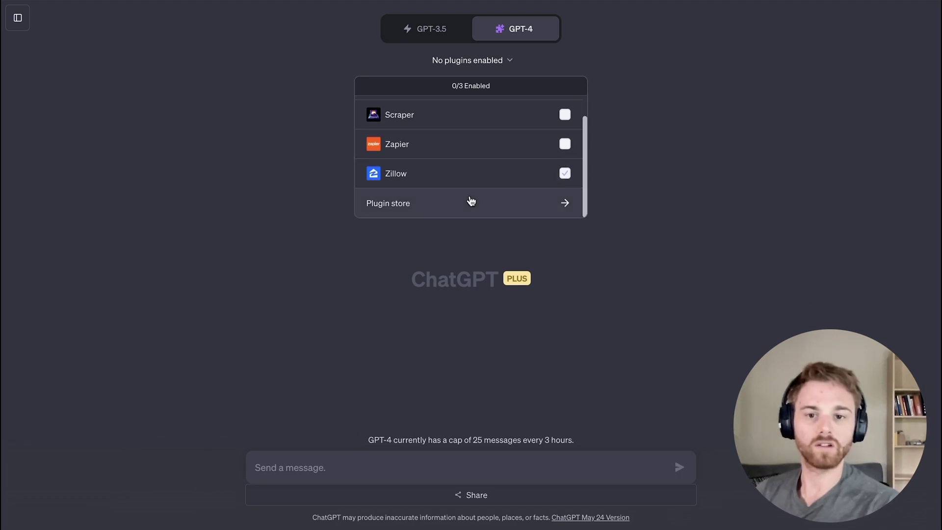
{"action": "left_click", "coordinate": [462, 214]}
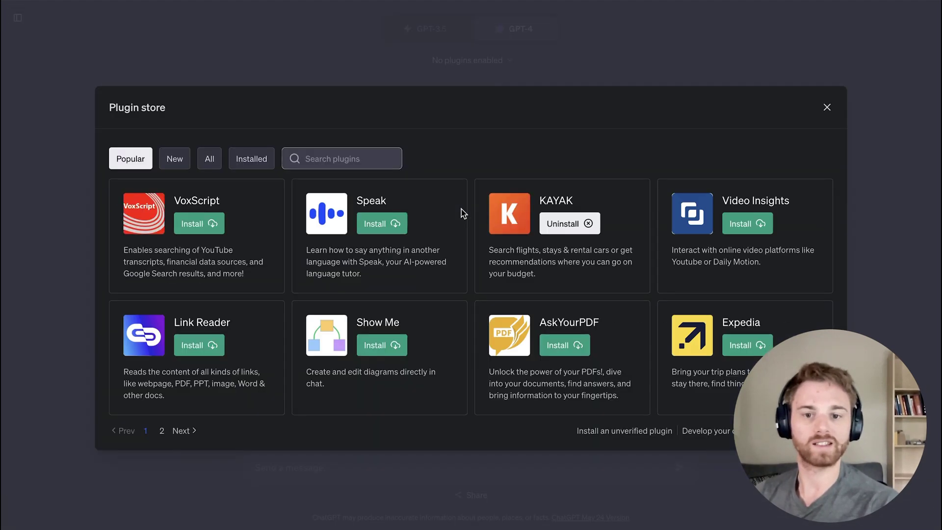
{"action": "left_click", "coordinate": [356, 159]}
{"action": "type", "text": "refle"}
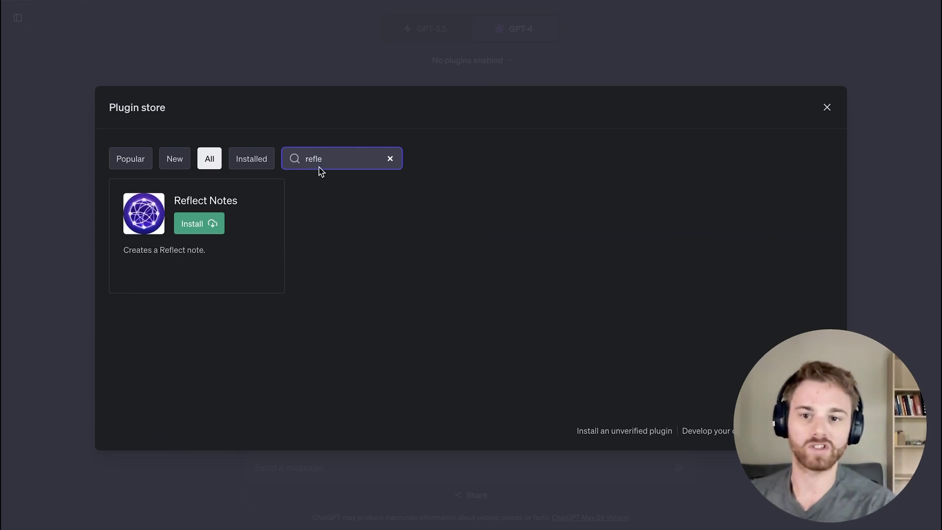
{"action": "left_click", "coordinate": [214, 224]}
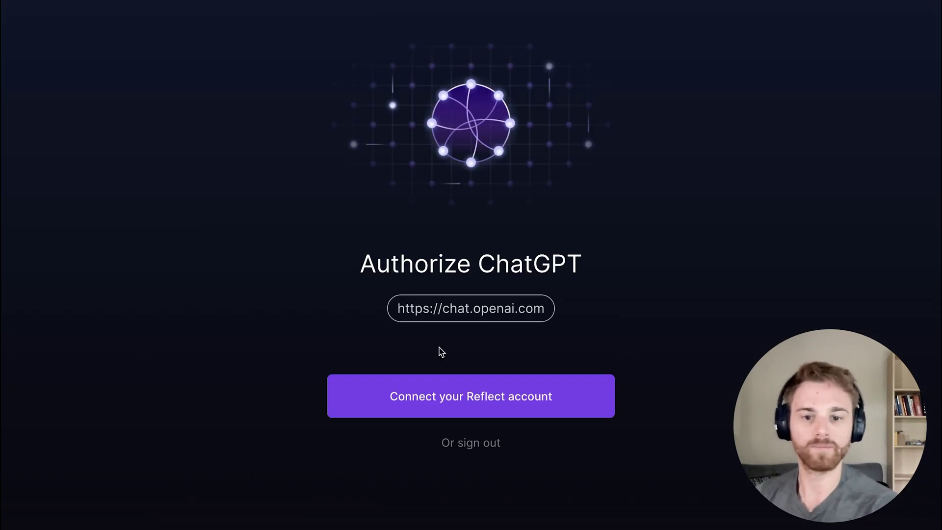
- Link the Reflect account to ChatGPT, choosing Demo Brain as the graph
{"action": "left_click", "coordinate": [513, 411]}
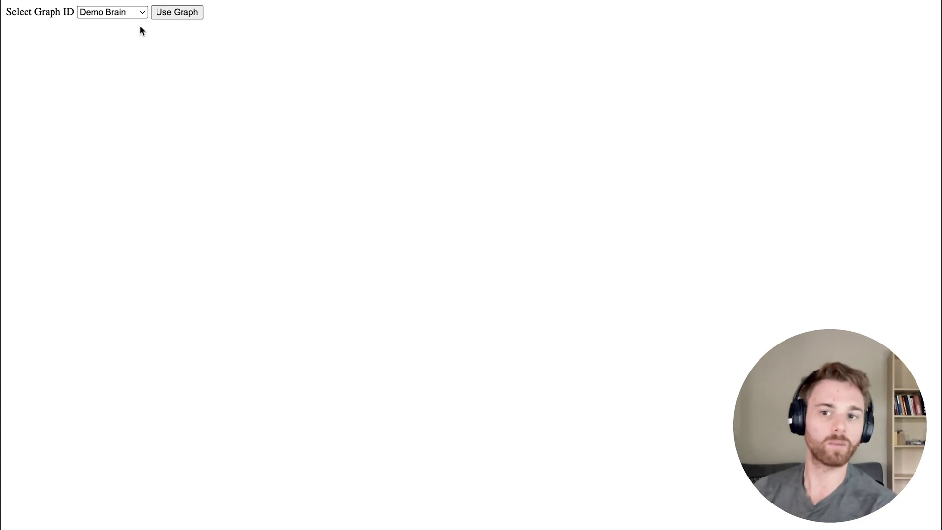
{"action": "left_click", "coordinate": [167, 18]}
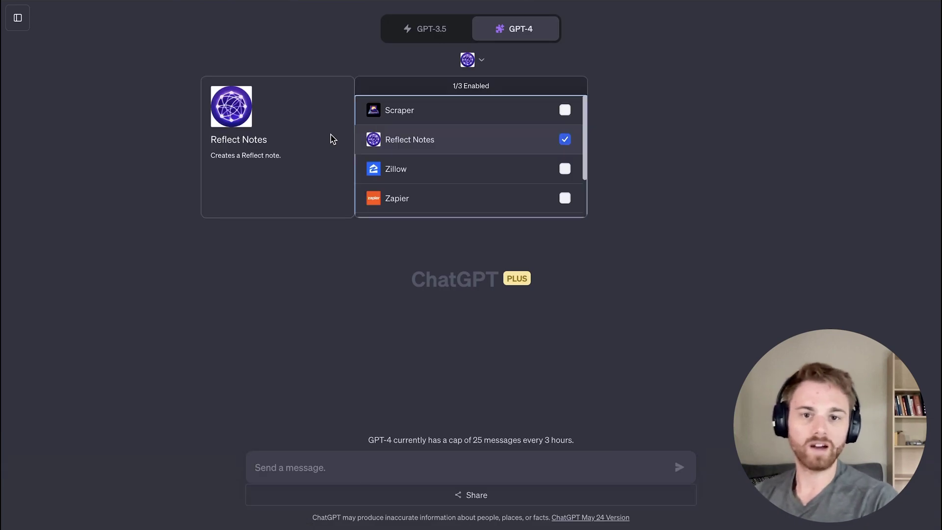
- Enable the Zillow and Zapier plugins for the chat
{"action": "left_click", "coordinate": [564, 169]}
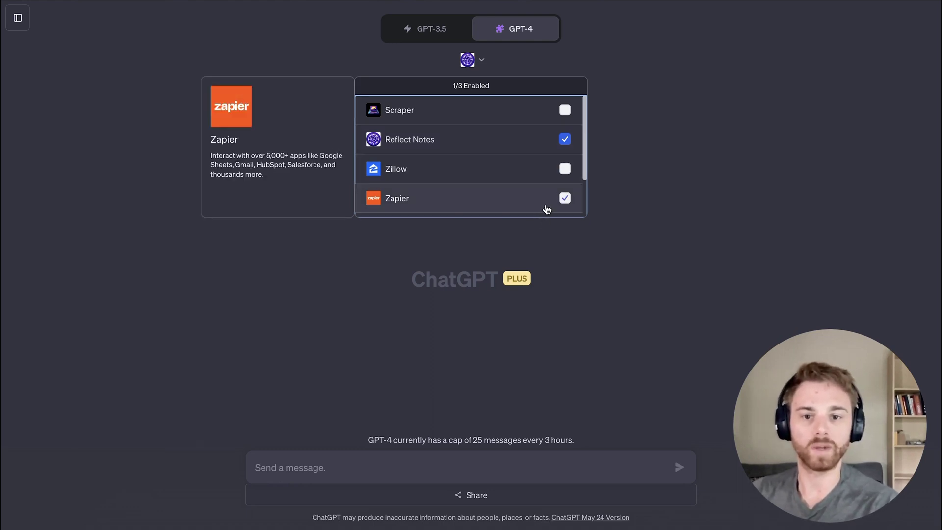
{"action": "left_click", "coordinate": [563, 169]}
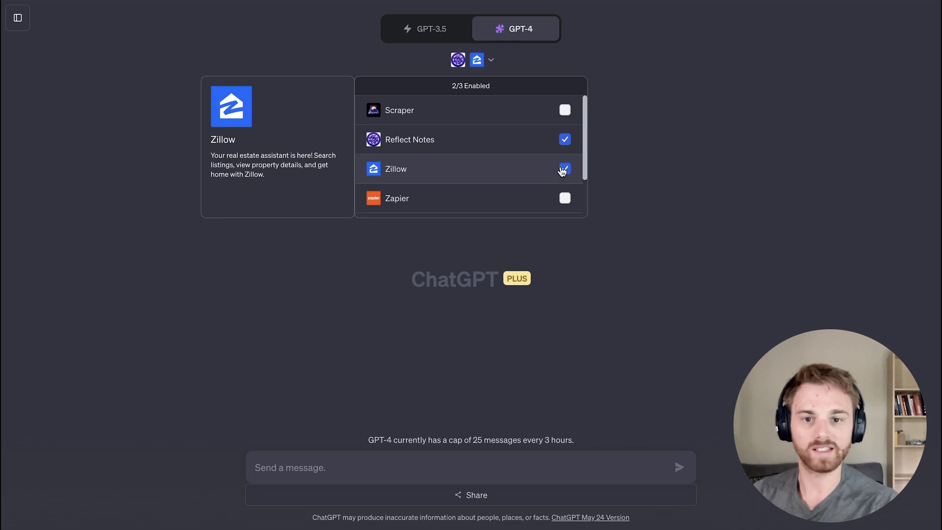
{"action": "scroll", "coordinate": [562, 172], "scroll_direction": "down", "scroll_amount": 1}
{"action": "left_click", "coordinate": [564, 181]}
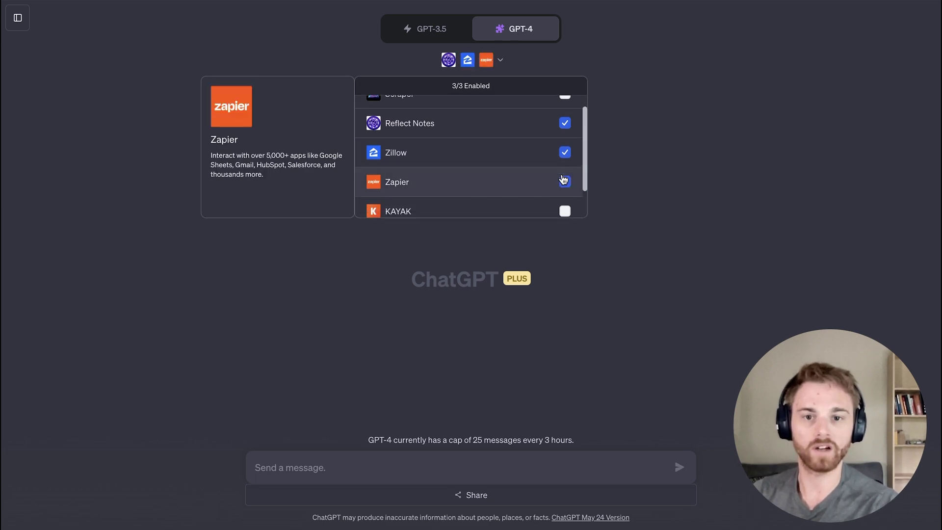
{"action": "left_click", "coordinate": [615, 276]}
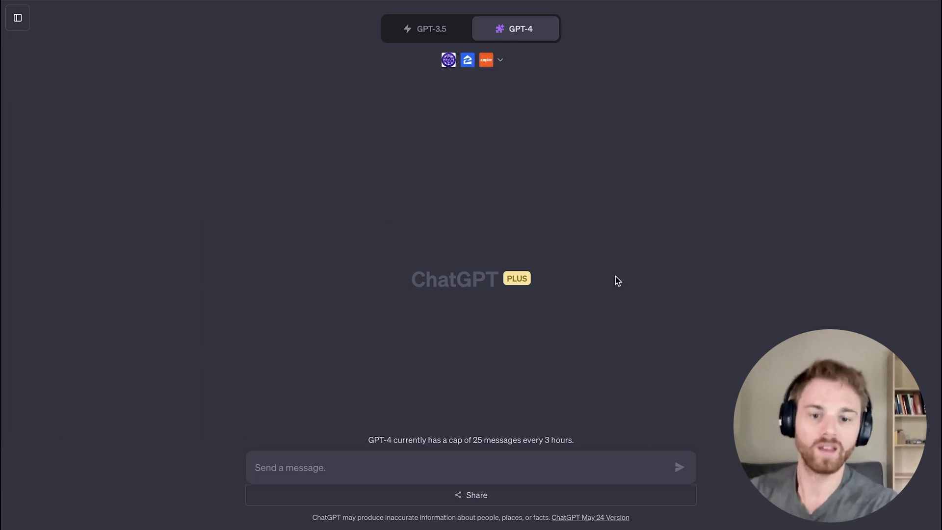
- Request properties listed in the past 24 hours in Evergreen, CO with at least 1 acre
{"action": "left_click", "coordinate": [507, 471]}
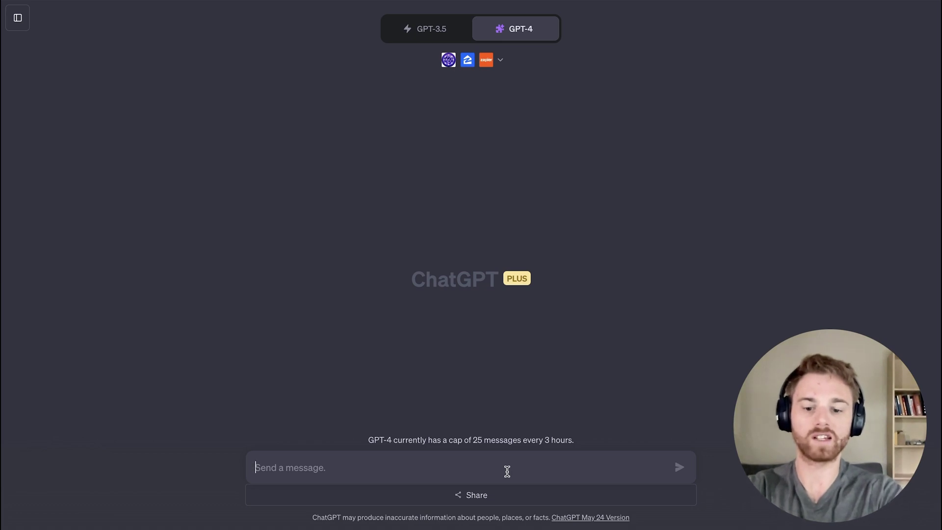
{"action": "type", "text": "Find"}
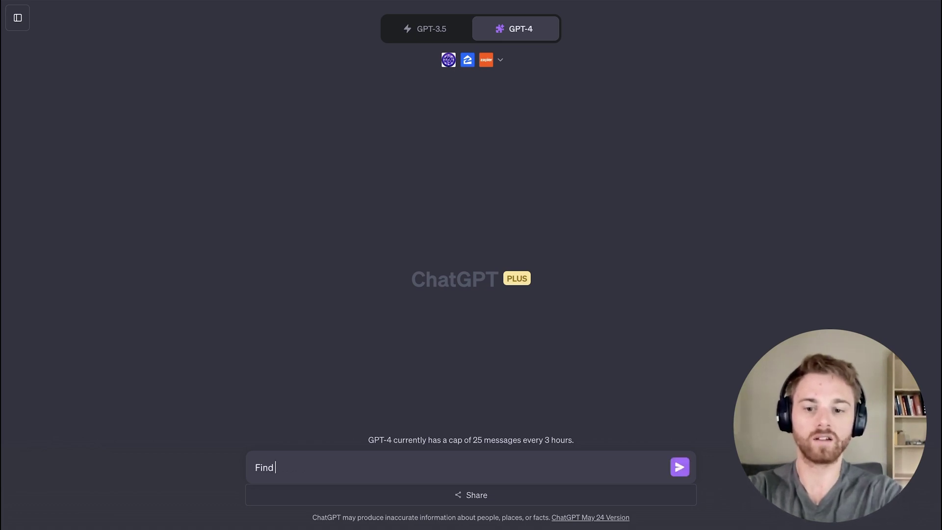
{"action": "key", "text": "BackSpace"}
{"action": "key", "text": "BackSpace"}
{"action": "type", "text": "Please"}
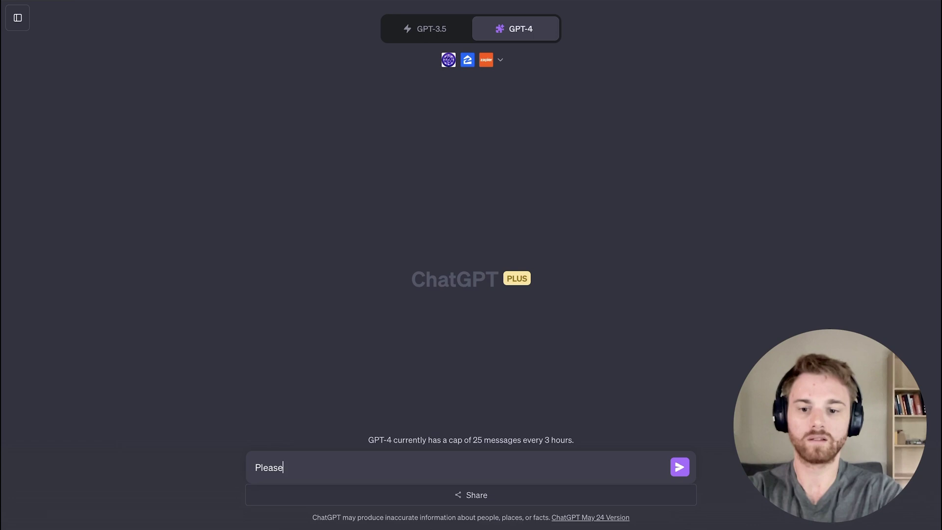
{"action": "type", "text": " find all the pro"}
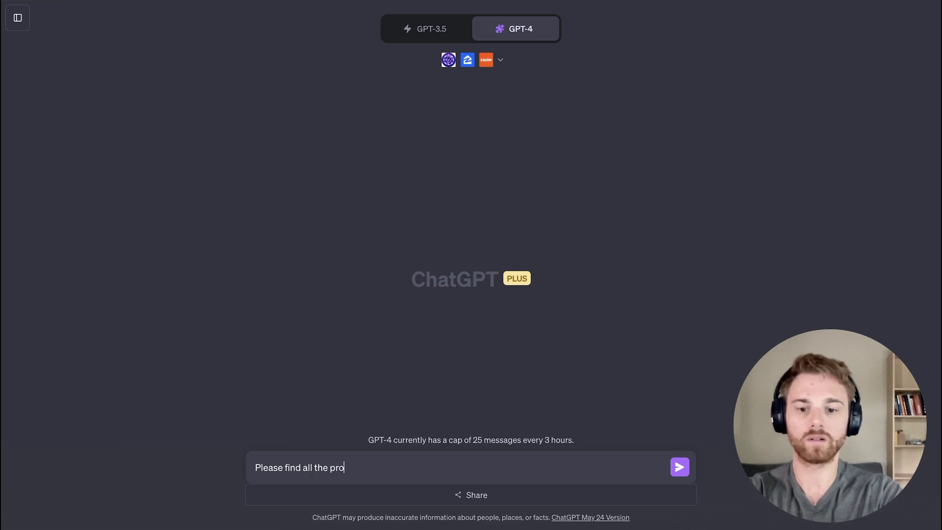
{"action": "type", "text": "perties listed for sale in the past 24 hour"}
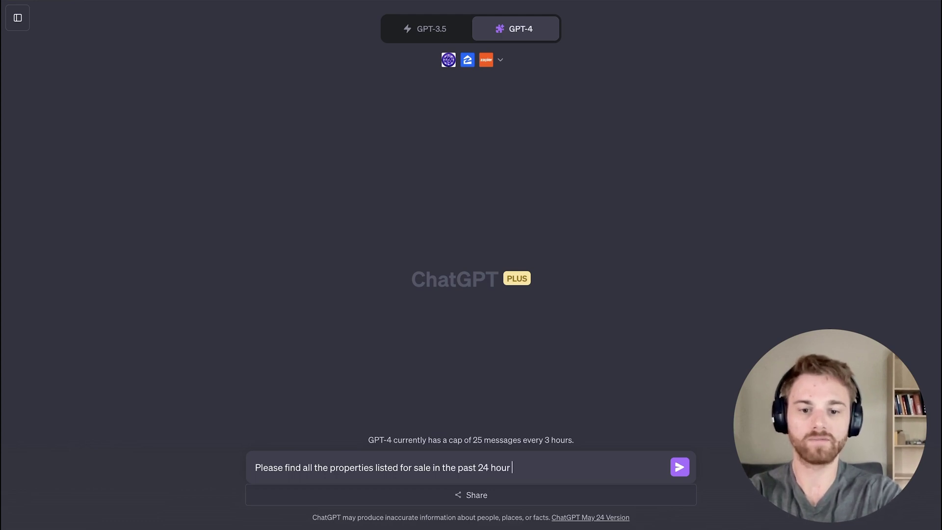
{"action": "type", "text": "in Evergreen, CO"}
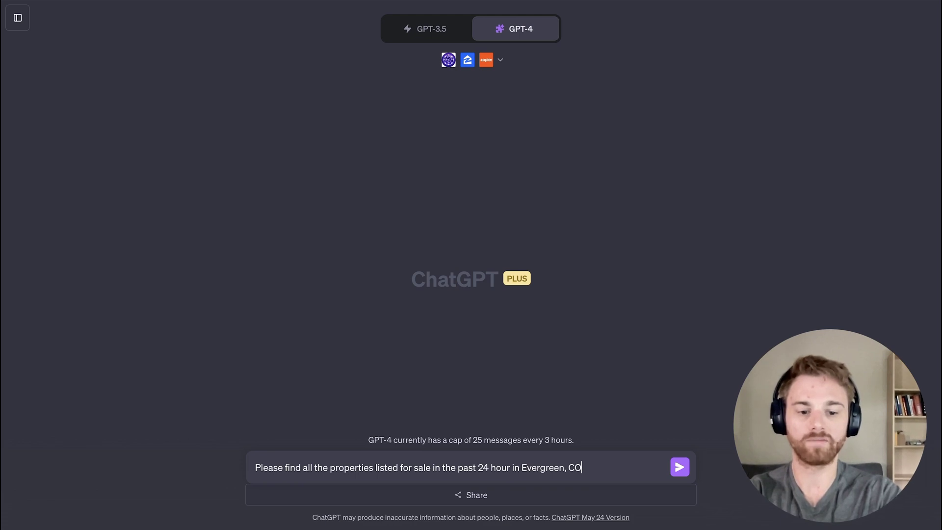
{"action": "type", "text": " that have "}
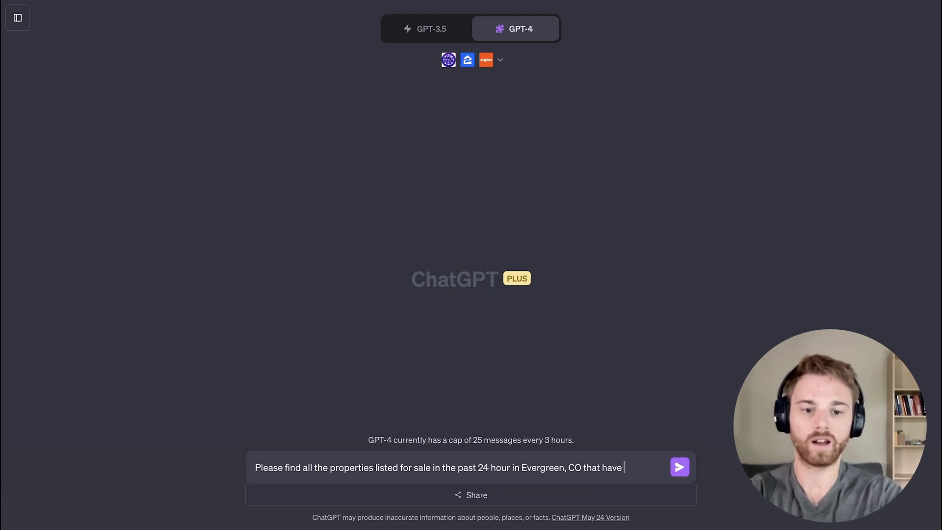
{"action": "type", "text": "at least 1"}
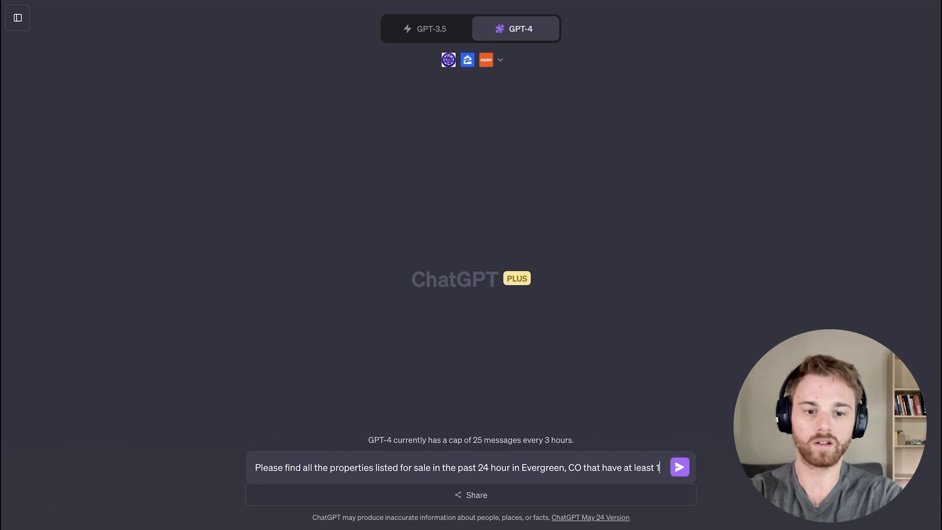
{"action": "type", "text": " acre of pro"}
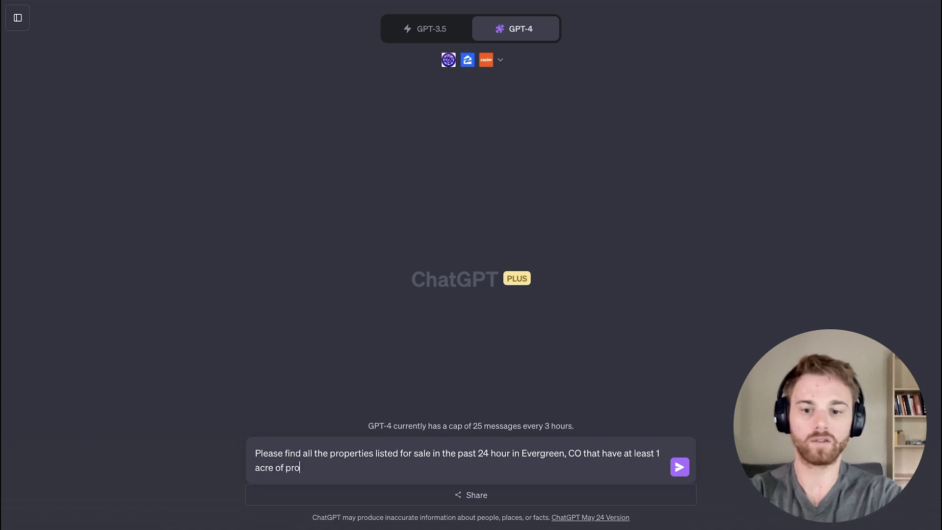
{"action": "type", "text": "perty."}
{"action": "key", "text": "Return"}
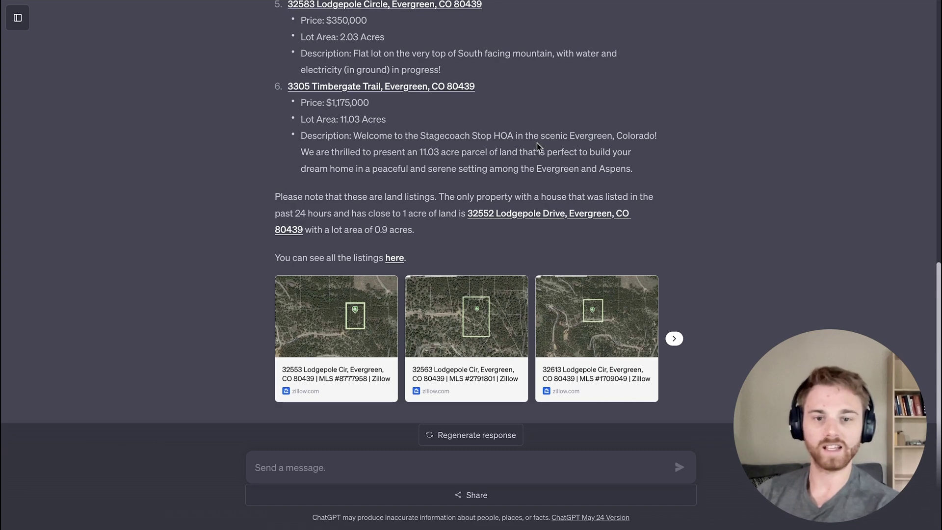
- Scroll through Zillow's six Evergreen listings and their preview cards
{"action": "scroll", "coordinate": [538, 145], "scroll_direction": "up", "scroll_amount": 9}
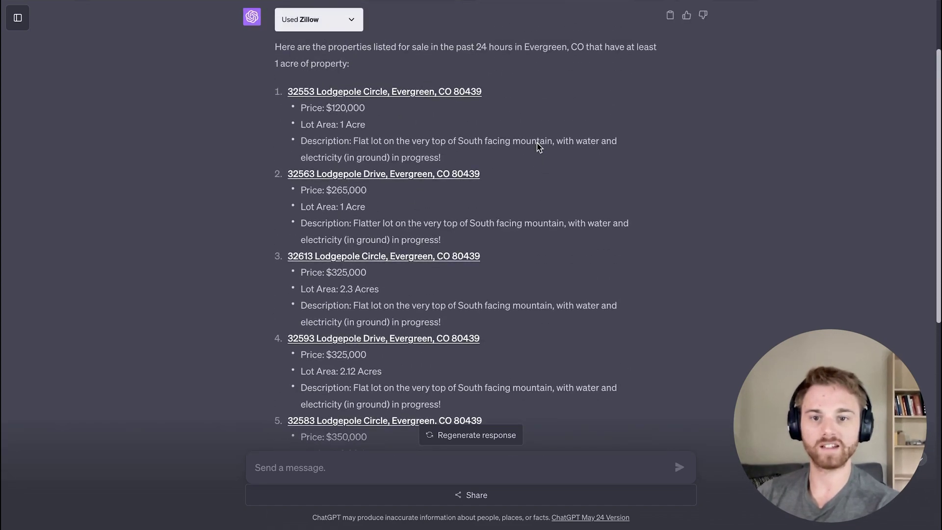
{"action": "scroll", "coordinate": [538, 146], "scroll_direction": "up", "scroll_amount": 1}
{"action": "scroll", "coordinate": [538, 147], "scroll_direction": "down", "scroll_amount": 10}
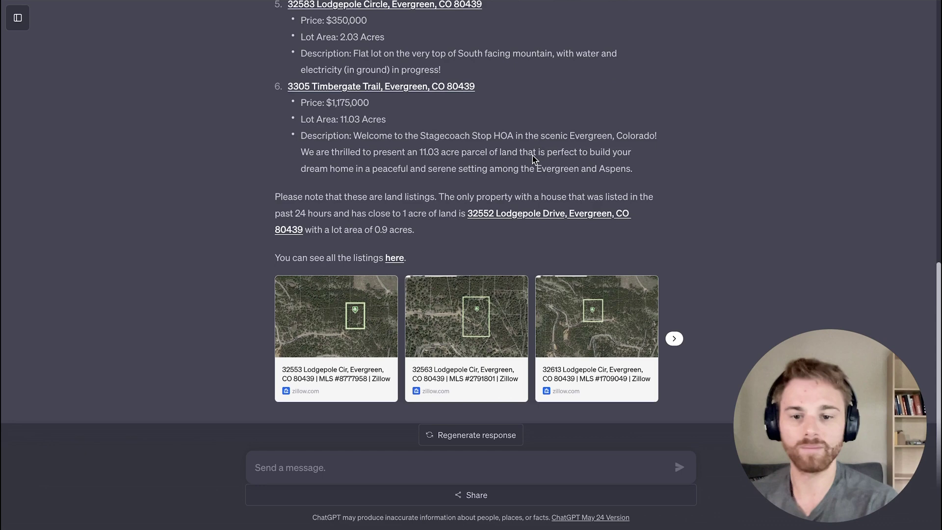
- Request a Zapier morning alert running this list daily and saving results to Reflect
{"action": "left_click", "coordinate": [332, 477]}
{"action": "type", "text": "Please "}
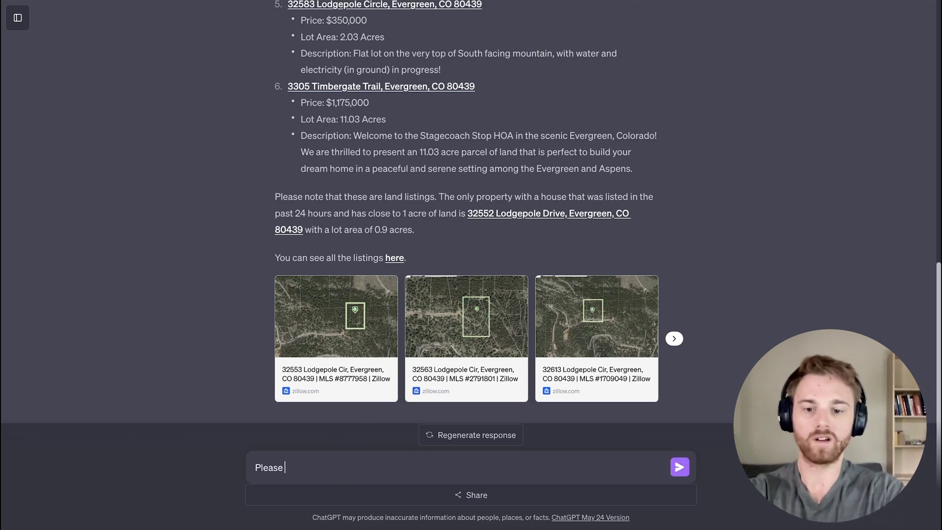
{"action": "type", "text": "use Zapier to setup"}
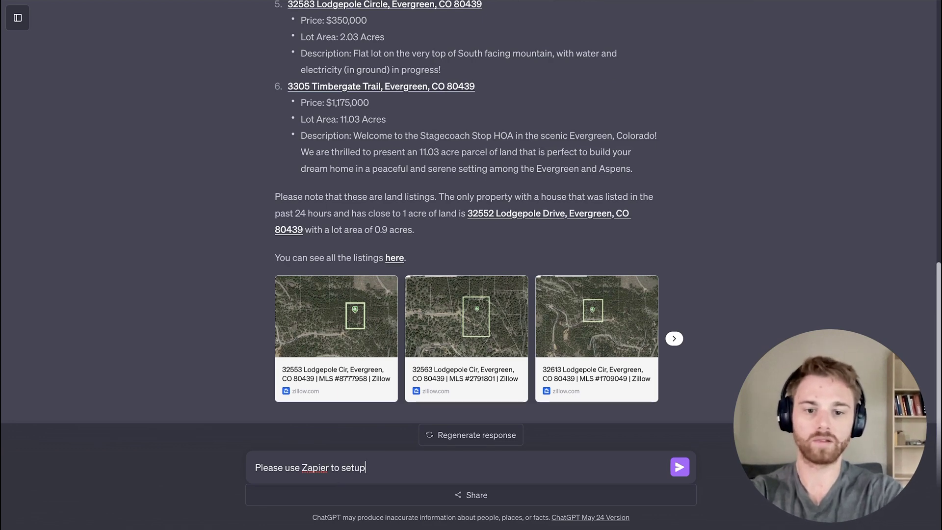
{"action": "type", "text": " a morn"}
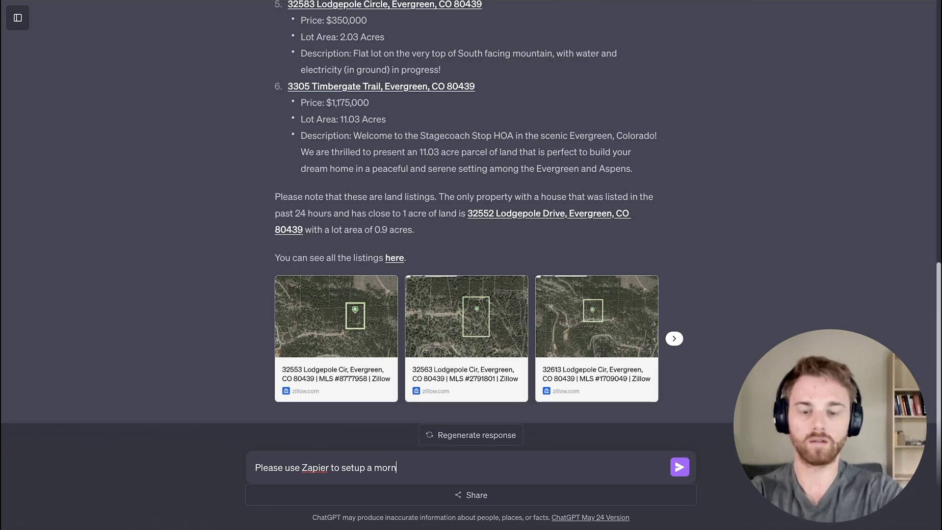
{"action": "type", "text": "ing aler"}
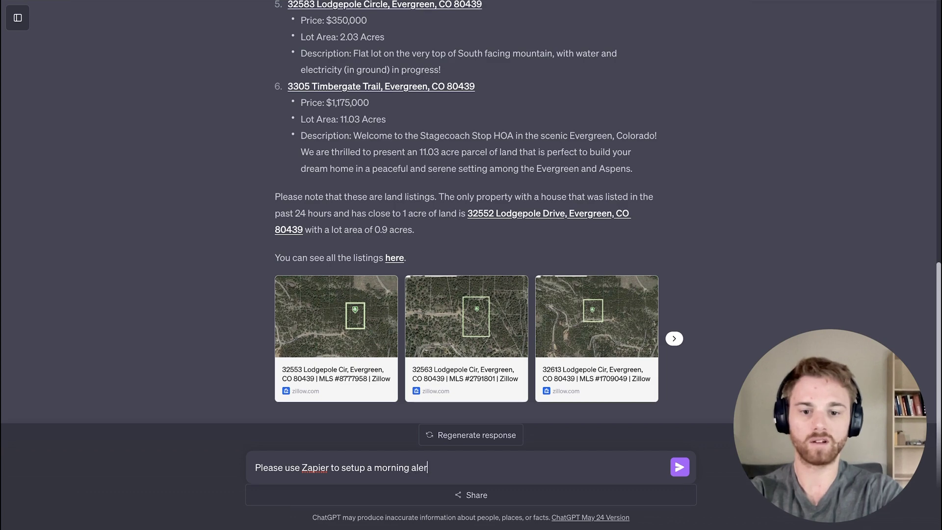
{"action": "type", "text": "t in my"}
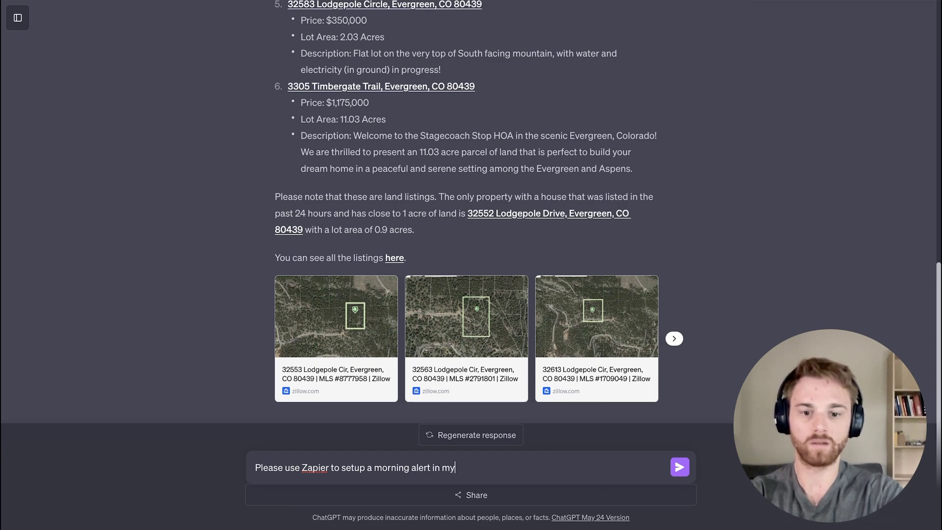
{"action": "type", "text": " Reflect notes that r"}
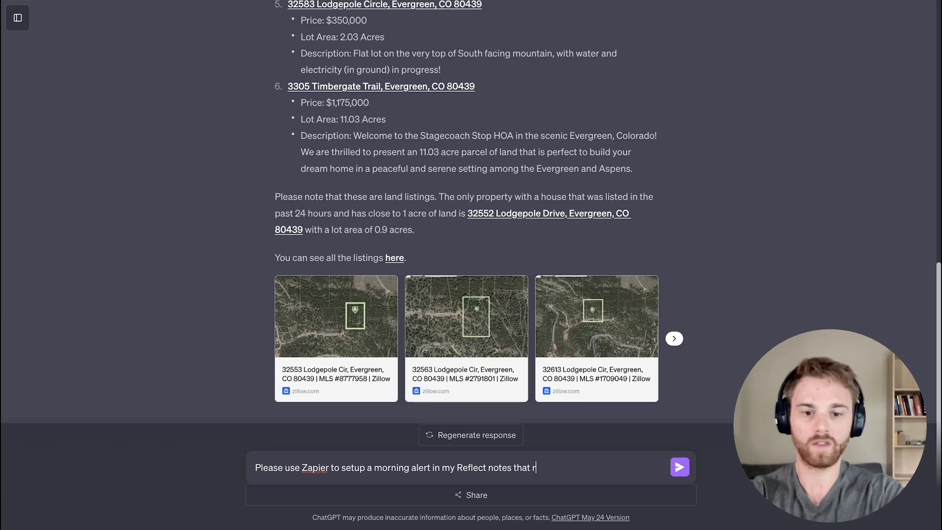
{"action": "type", "text": "uns this list"}
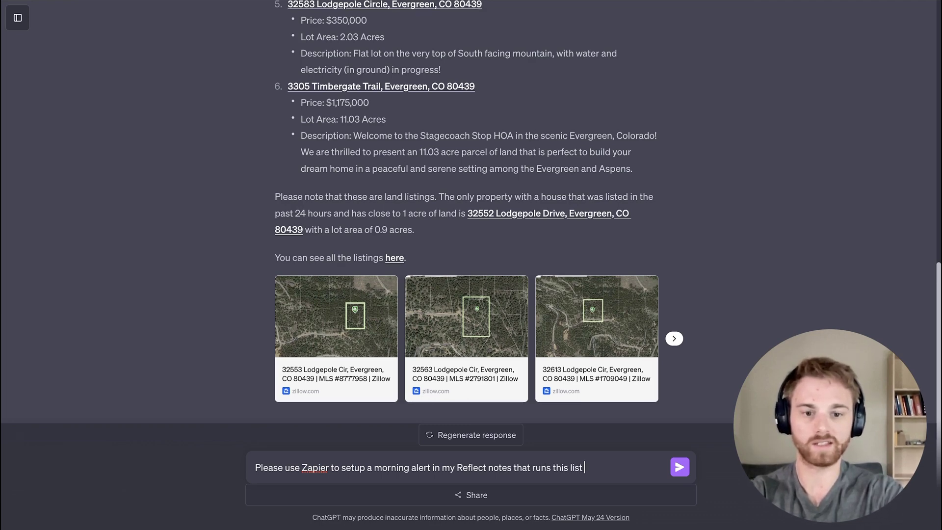
{"action": "type", "text": " each morning at"}
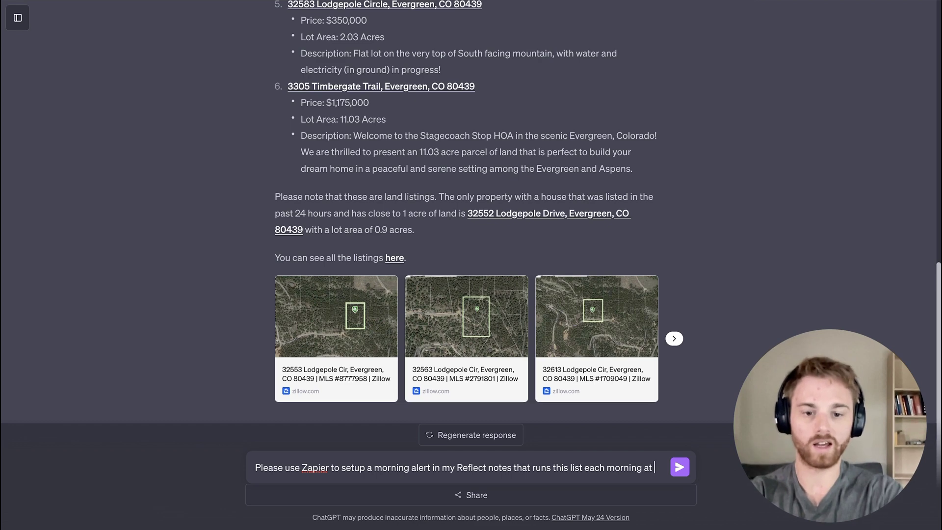
{"action": "type", "text": " 8am and saves"}
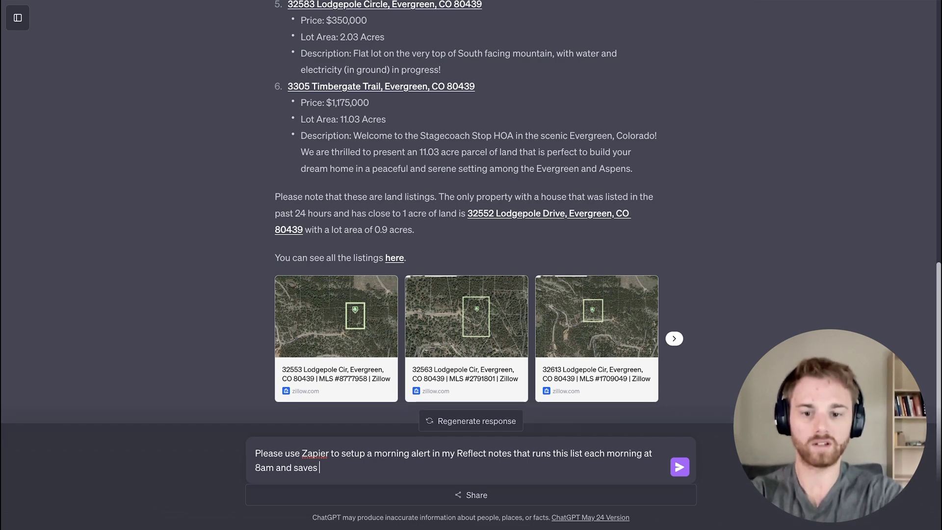
{"action": "type", "text": "them to Reflect."}
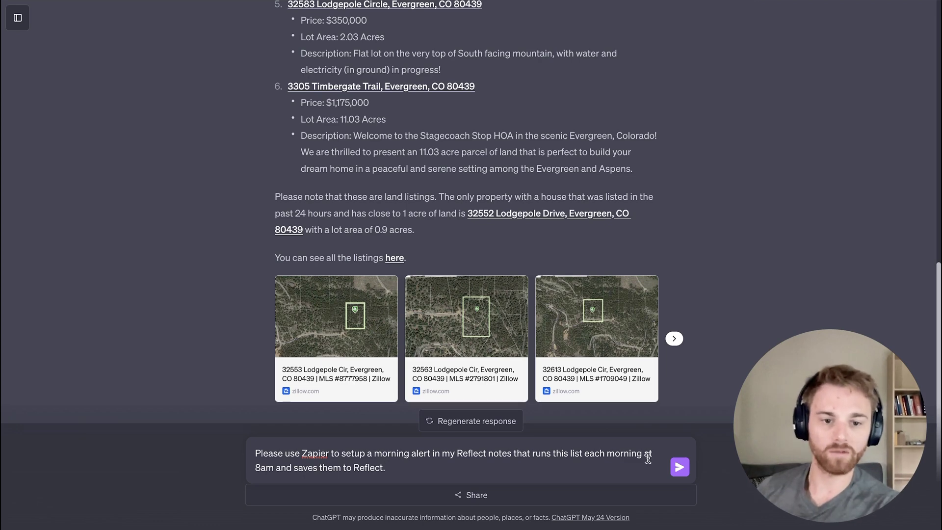
{"action": "left_click", "coordinate": [681, 467]}
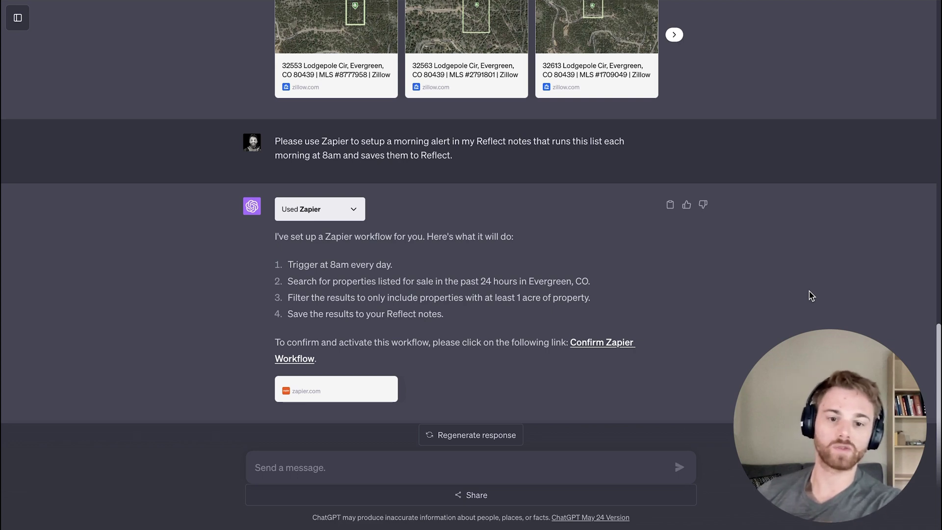
- Switch to the drafted Evergreen homes Zap in Zapier's editor
{"action": "key", "text": "ctrl+Tab"}
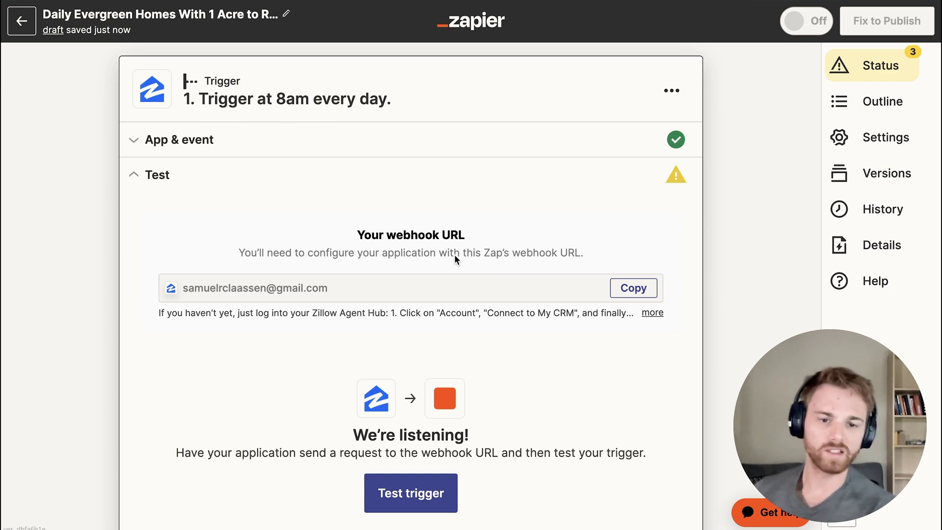
- Scroll through the Zap's 8am trigger and step-2 search action
{"action": "scroll", "coordinate": [454, 254], "scroll_direction": "down", "scroll_amount": 1}
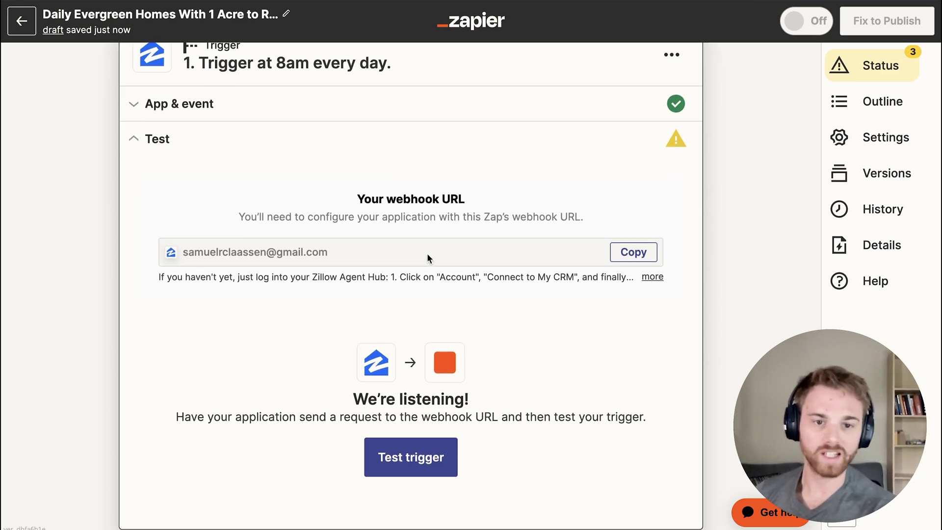
{"action": "scroll", "coordinate": [461, 273], "scroll_direction": "down", "scroll_amount": 4}
{"action": "scroll", "coordinate": [442, 328], "scroll_direction": "down", "scroll_amount": 1}
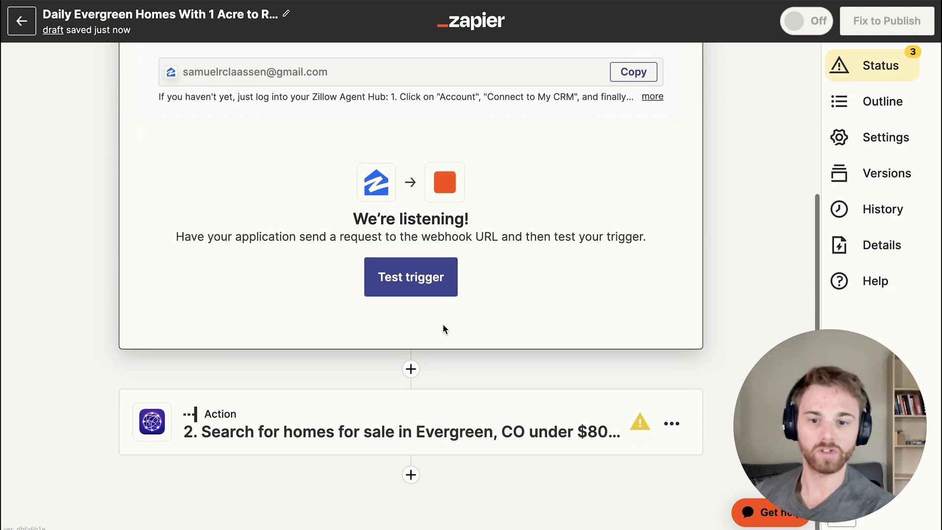
{"action": "scroll", "coordinate": [534, 455], "scroll_direction": "up", "scroll_amount": 3}
{"action": "scroll", "coordinate": [533, 450], "scroll_direction": "up", "scroll_amount": 3}
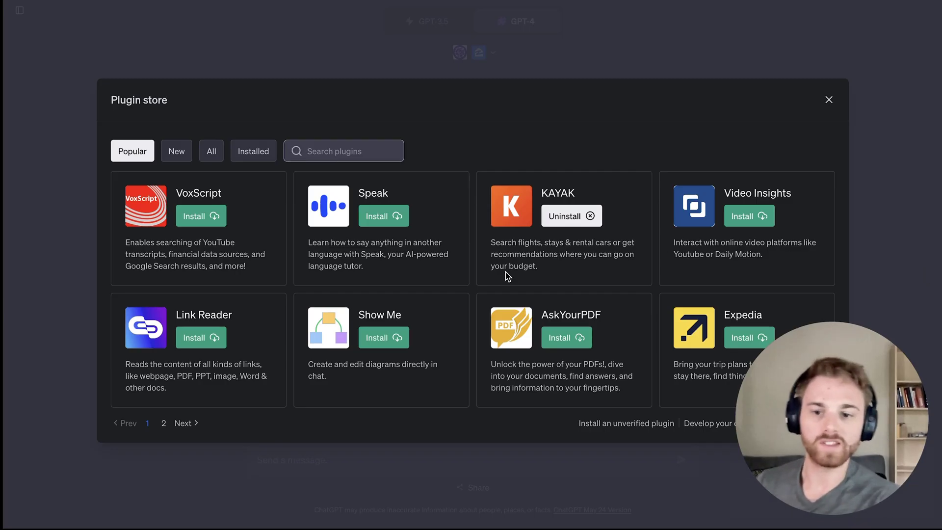
- List the full plugin catalogue under the All tab
{"action": "left_click", "coordinate": [205, 152]}
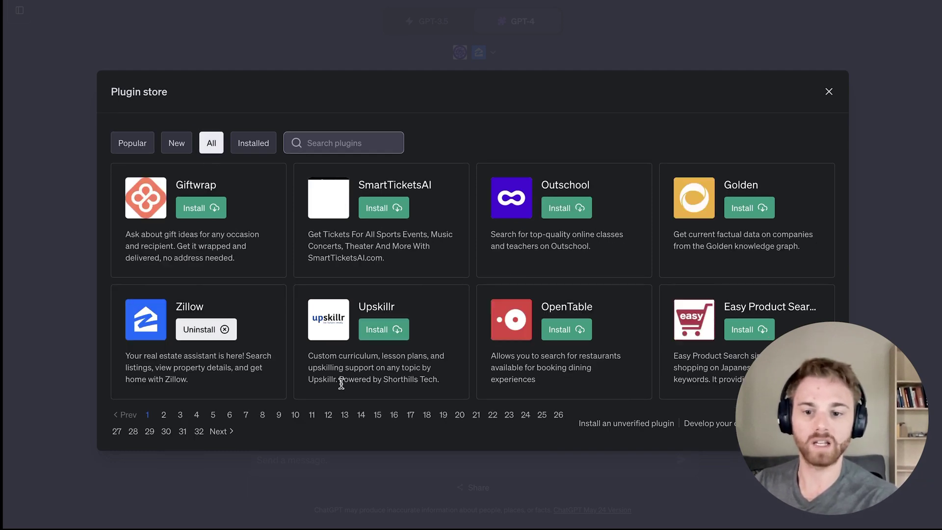